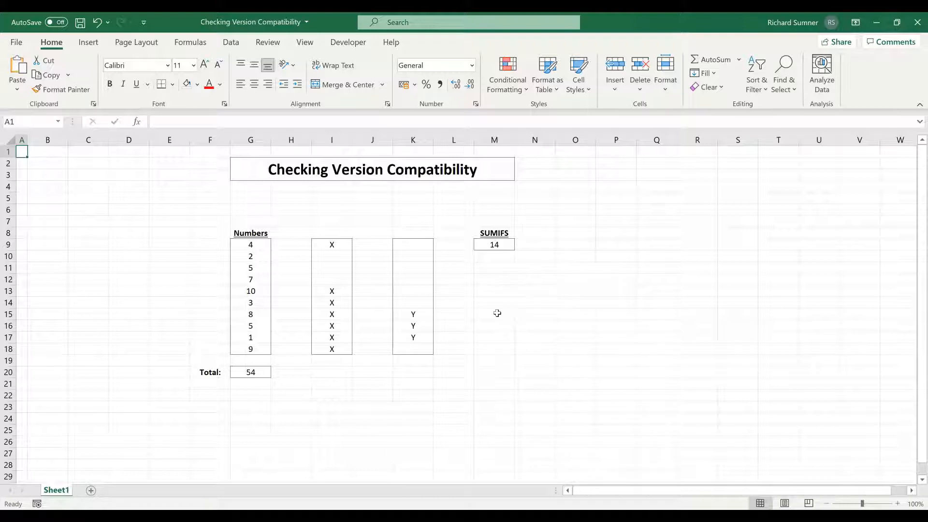
Step: Inspect the SUMIFS formula in cell M9, highlighting its function name, and leave the formula as it is
left_click(497, 313)
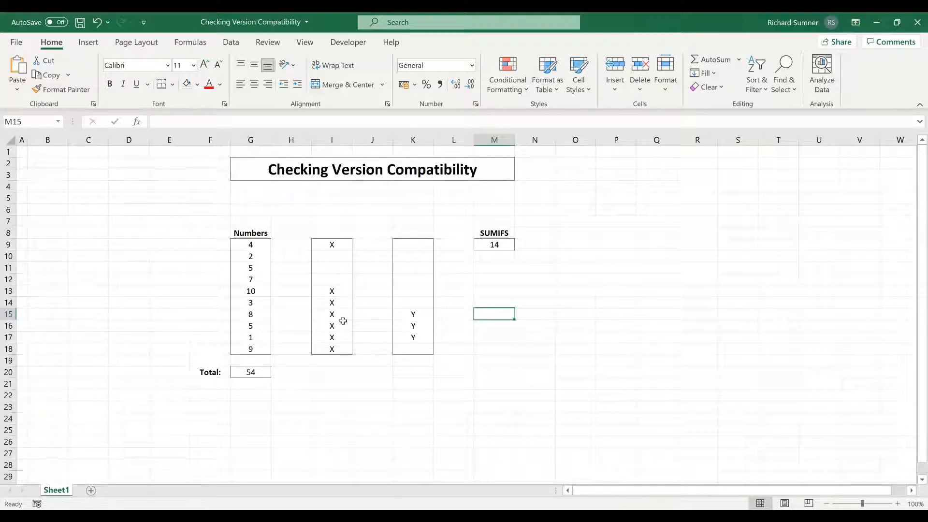
left_click(496, 248)
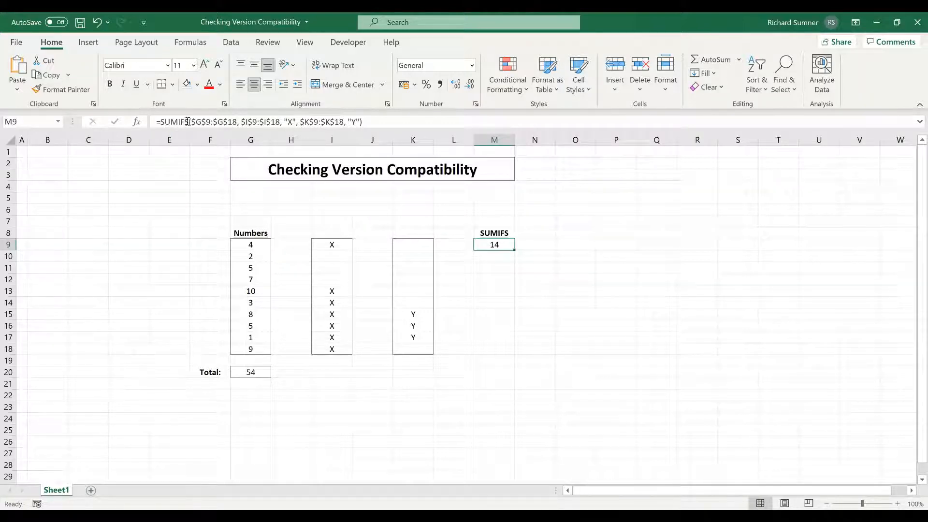
left_click_drag(188, 122, 161, 121)
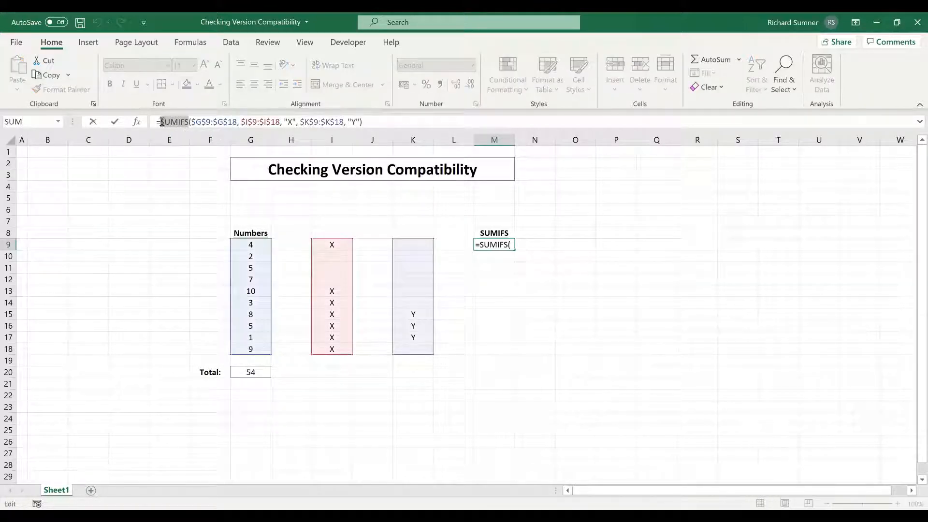
key("Return")
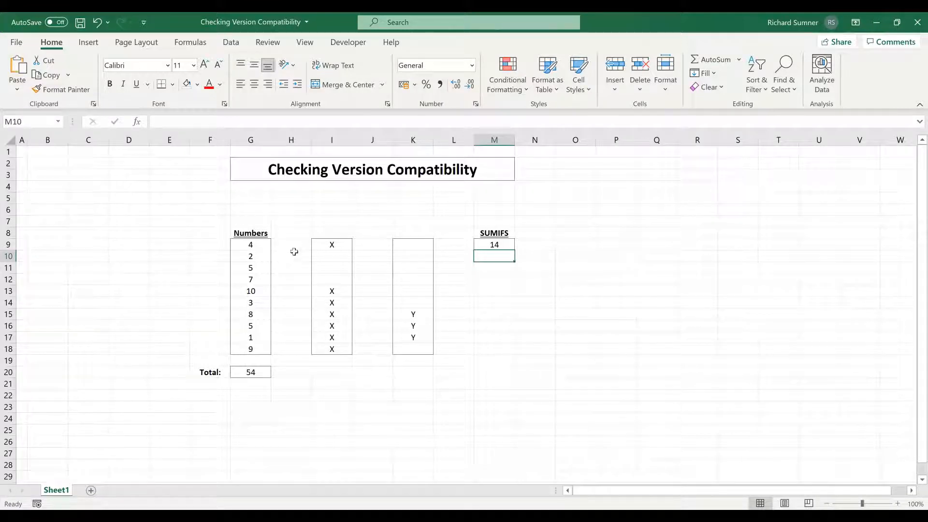
Step: Run the compatibility check for earlier Excel versions on the workbook, review its report and close it
left_click(17, 43)
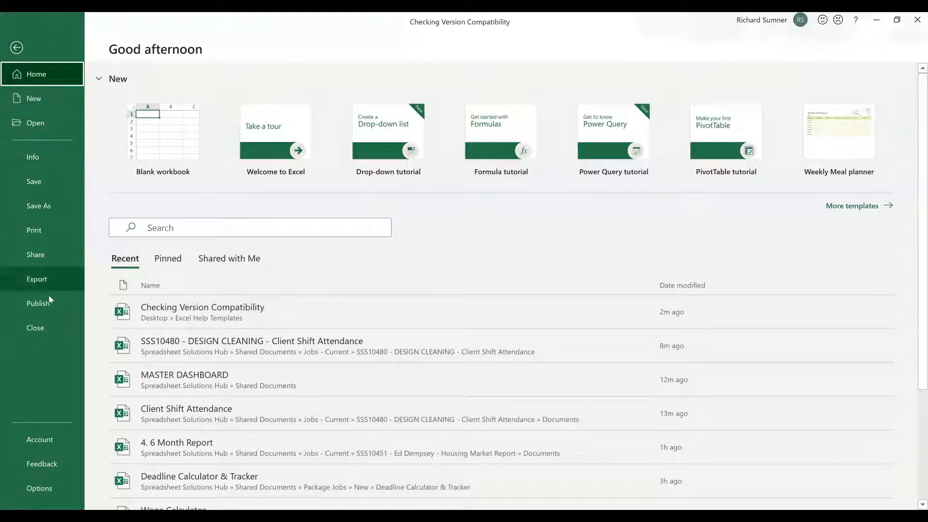
left_click(33, 158)
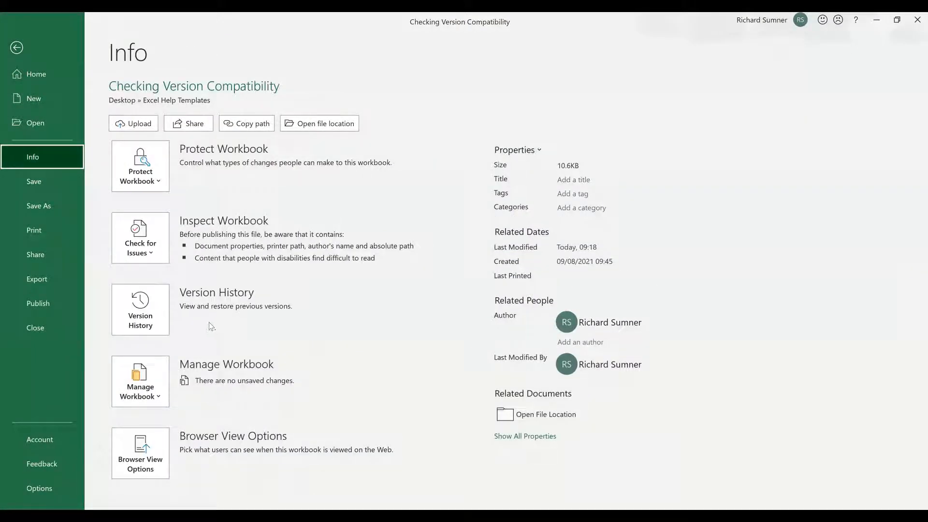
left_click(156, 256)
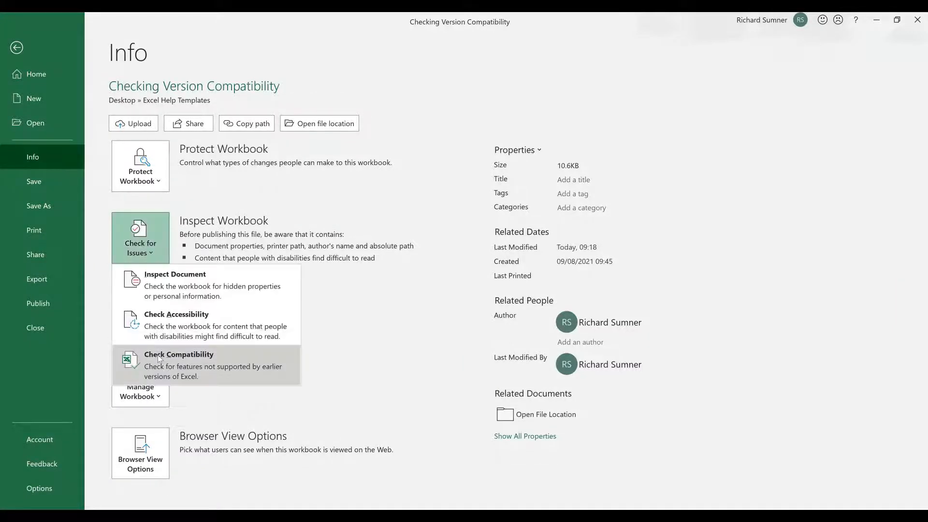
left_click(158, 355)
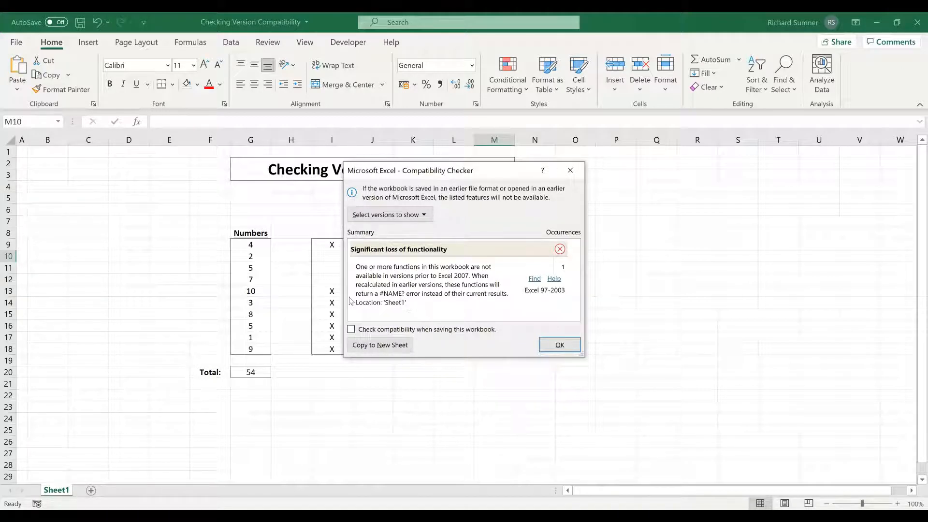
left_click(555, 345)
Step: Clear the formula from cell M9 under the SUMIFS heading
left_click(496, 246)
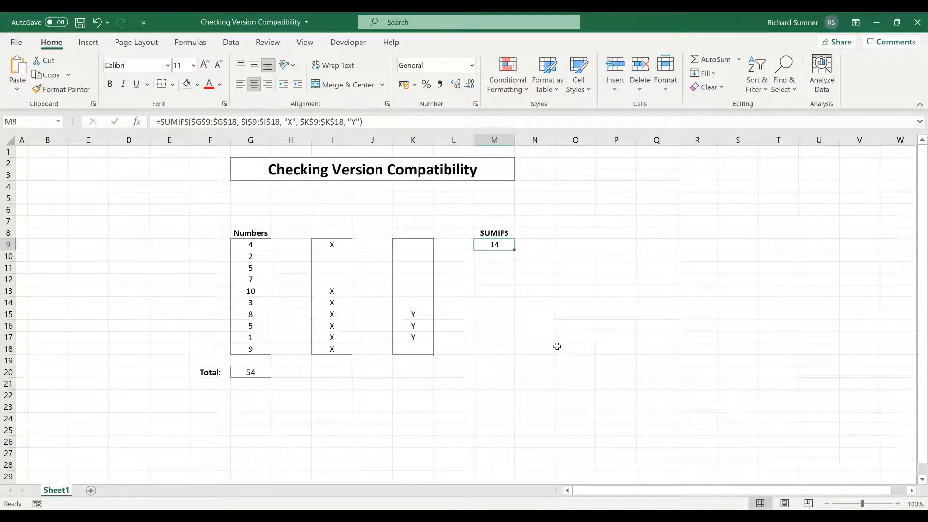
key("BackSpace")
key("Return")
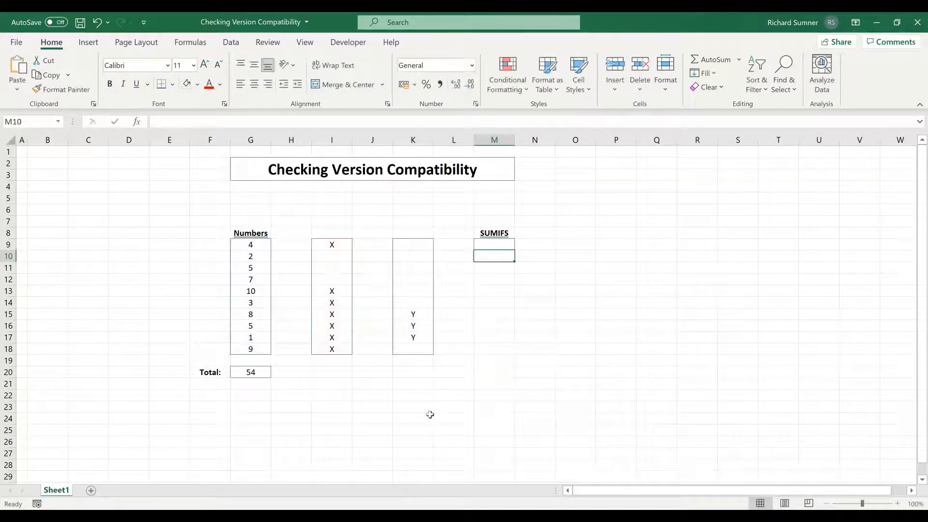
Step: Rerun the workbook's compatibility check with M9 empty and dismiss the report
left_click(16, 45)
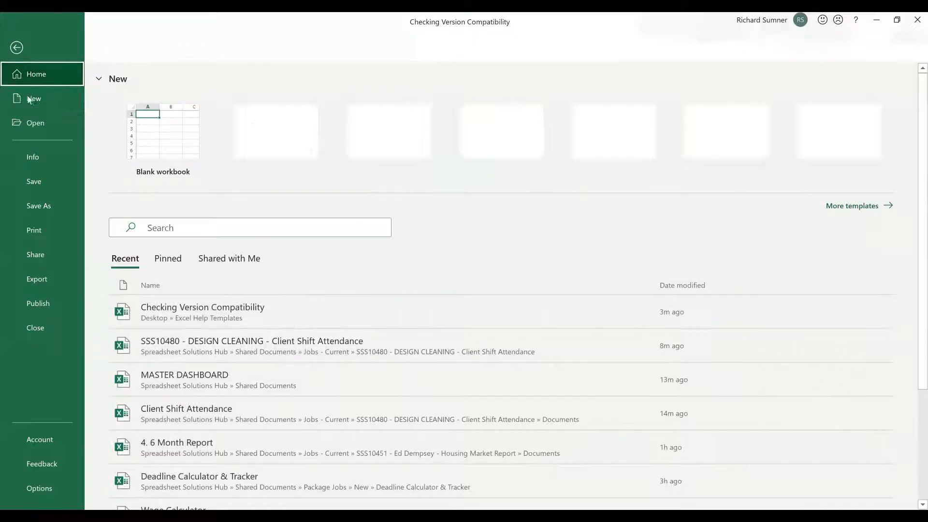
left_click(61, 154)
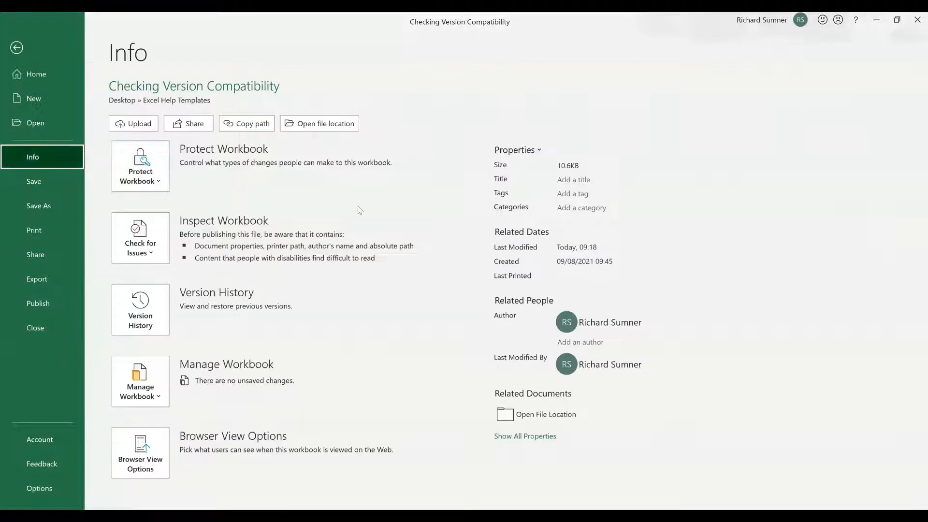
left_click(139, 249)
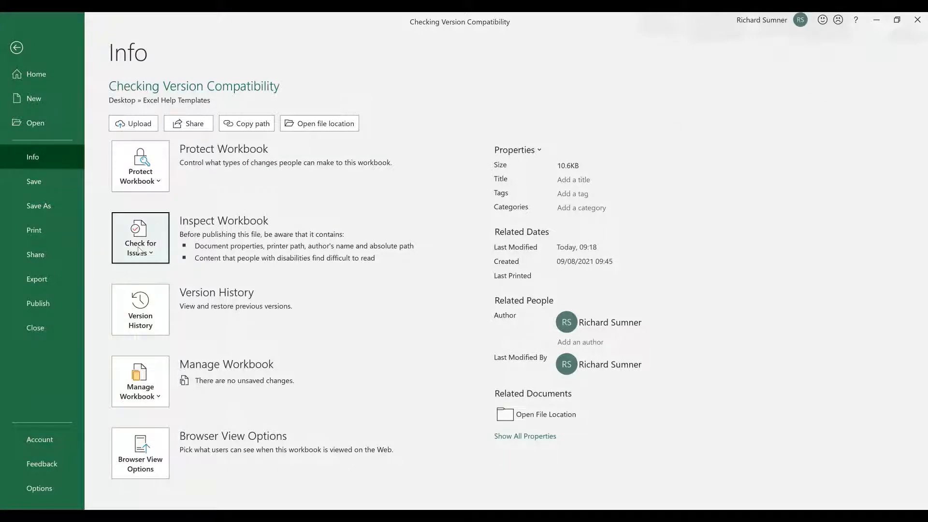
left_click(170, 358)
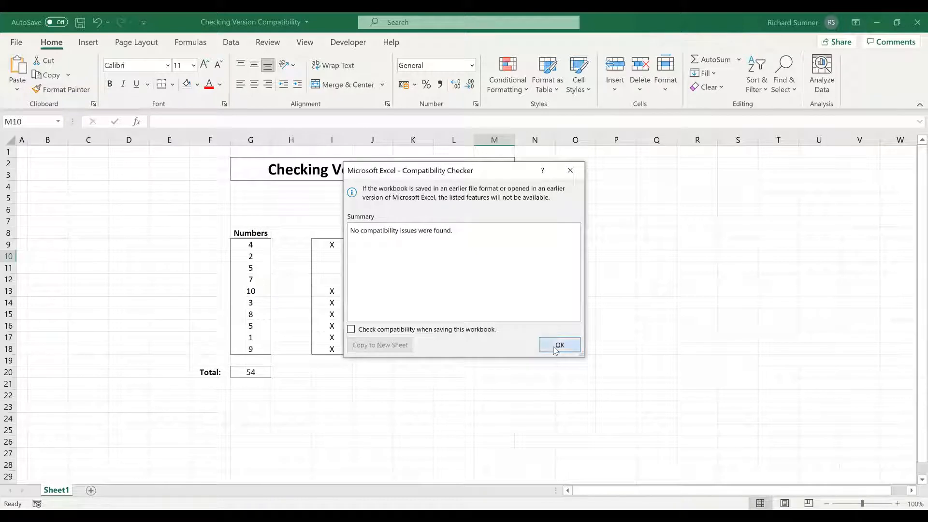
key("Return")
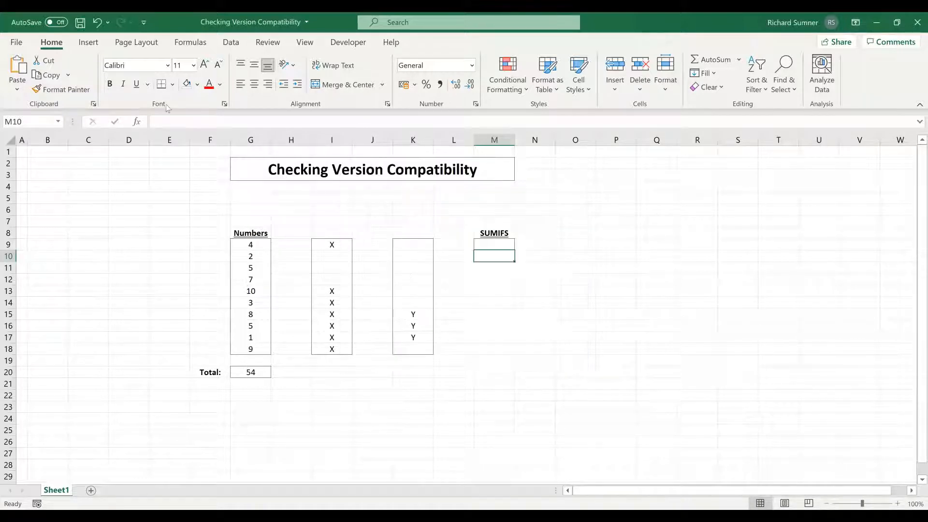
Step: Undo the clearing of cell M9 to restore its SUMIFS formula
left_click(98, 24)
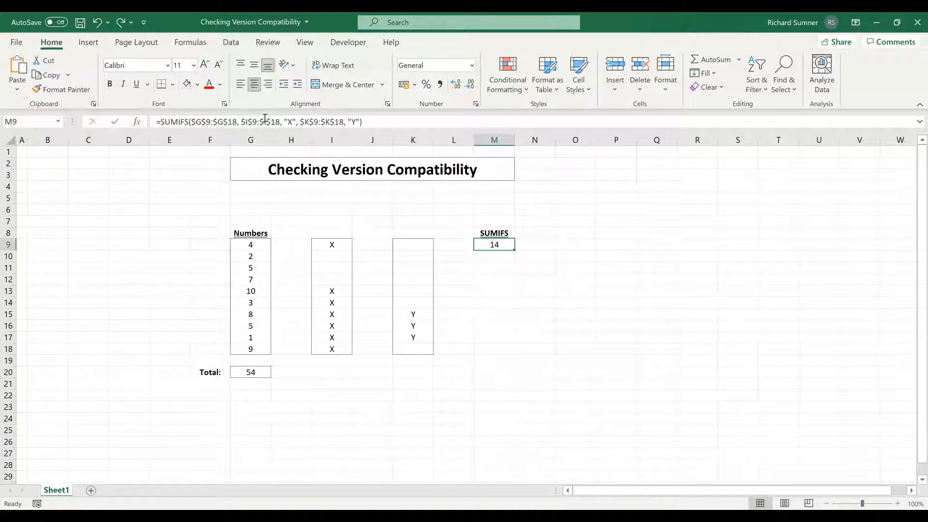
left_click(486, 297)
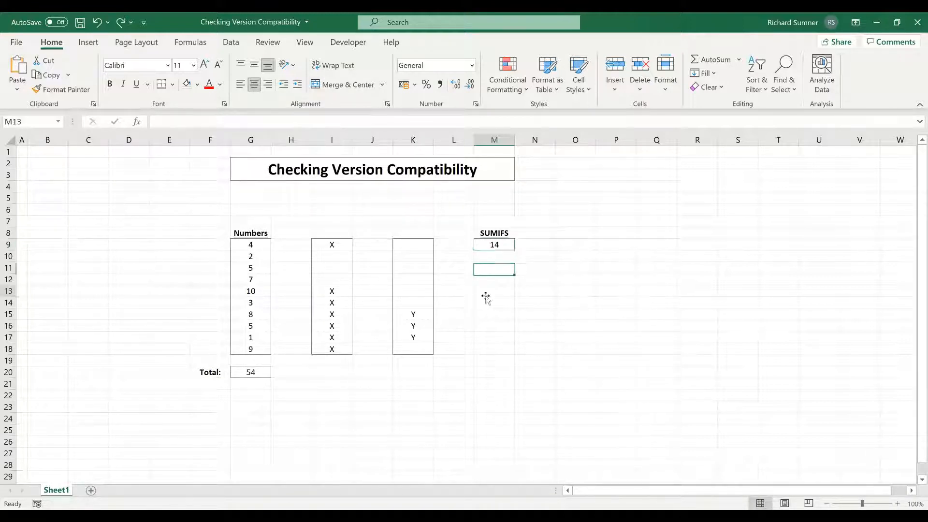
Step: Enter =IF(AND(I9="X", K9="Y"), TRUE, FALSE) in cell L9 and fill it down to L18
left_click(444, 244)
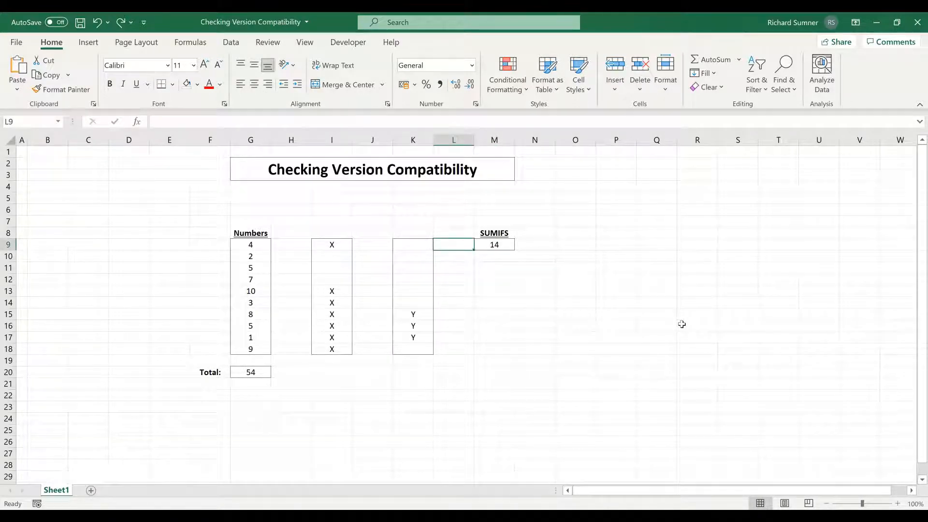
type("=IF(")
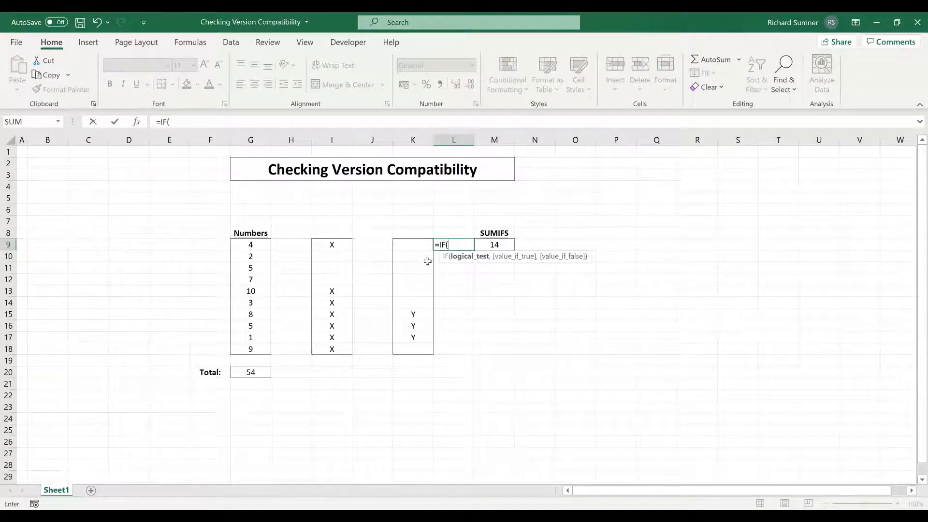
type("AND(")
left_click(346, 245)
type("=")
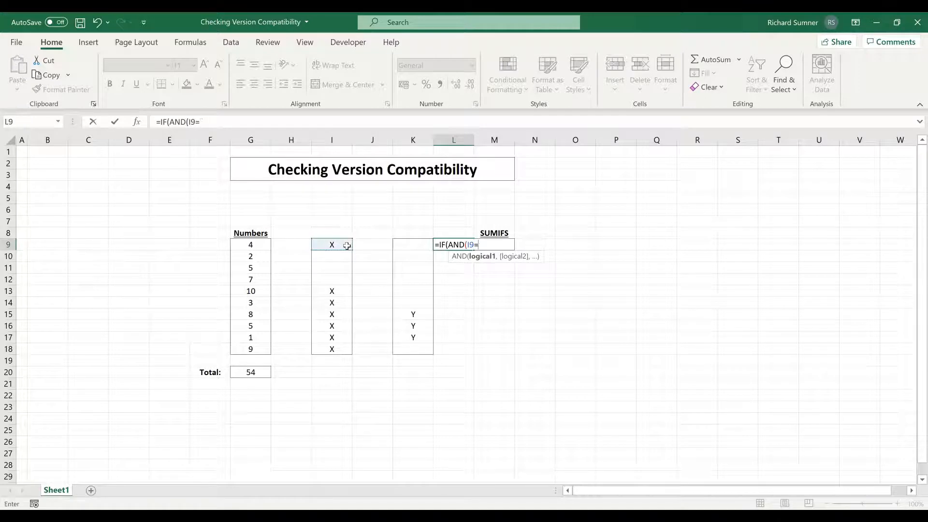
type("\"X\",")
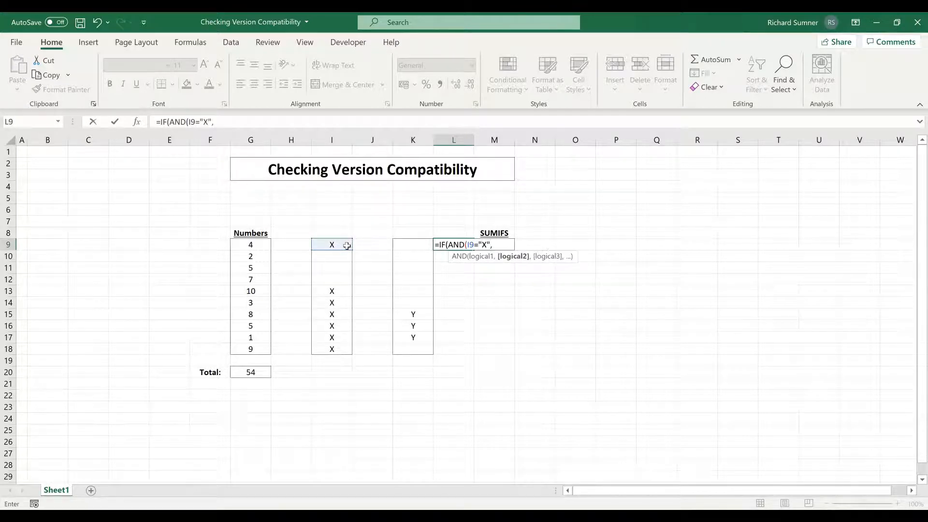
left_click(400, 244)
type("=\"Y\"")
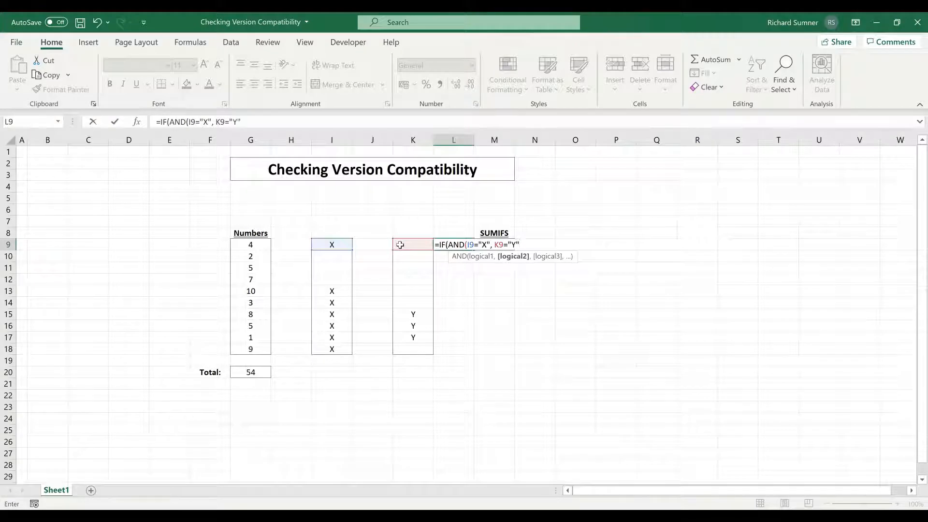
type(")")
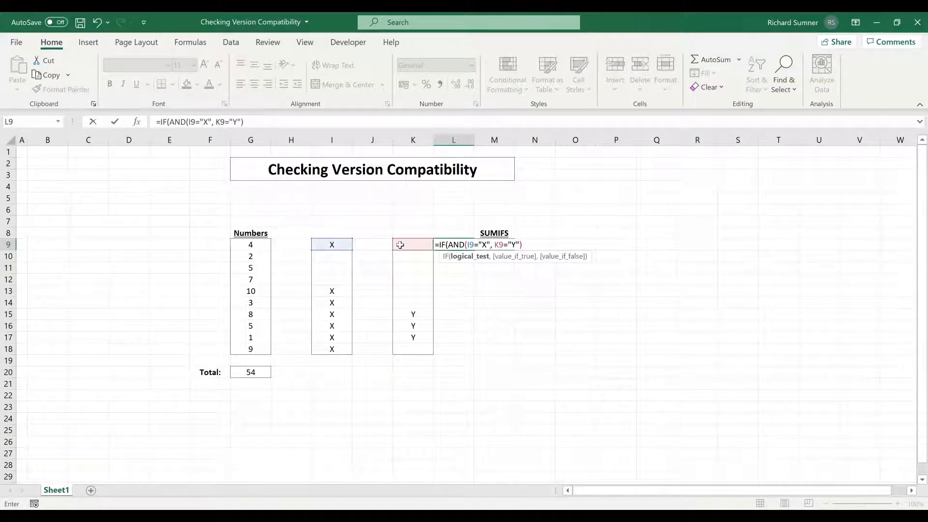
type(",")
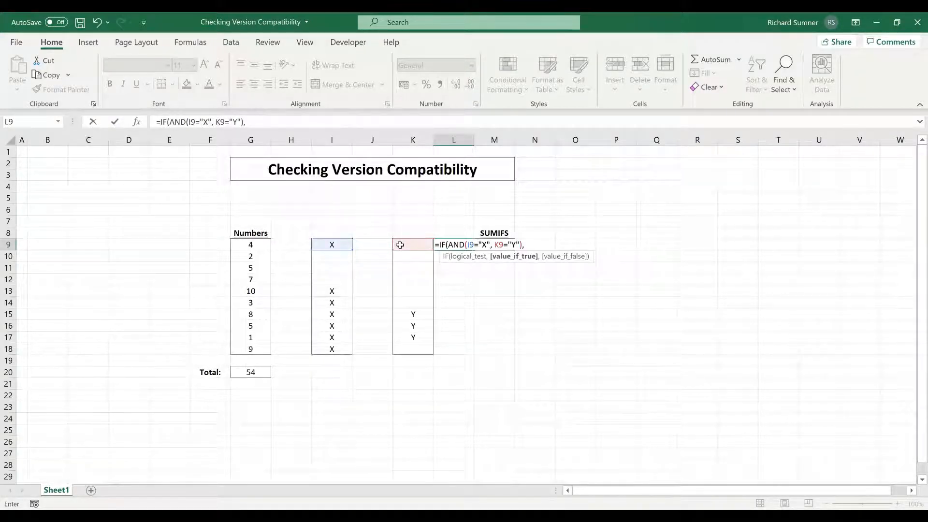
type(" TRUE, FALSE")
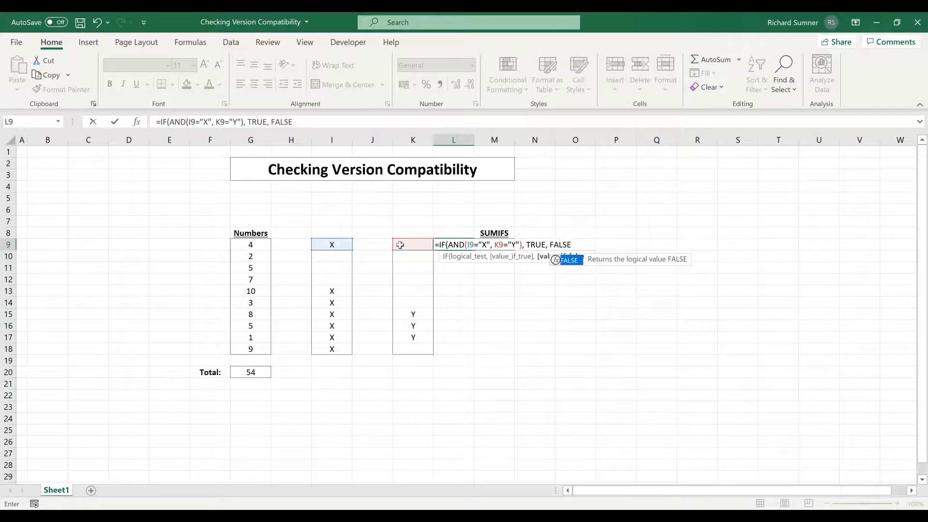
key("Return")
left_click(442, 242)
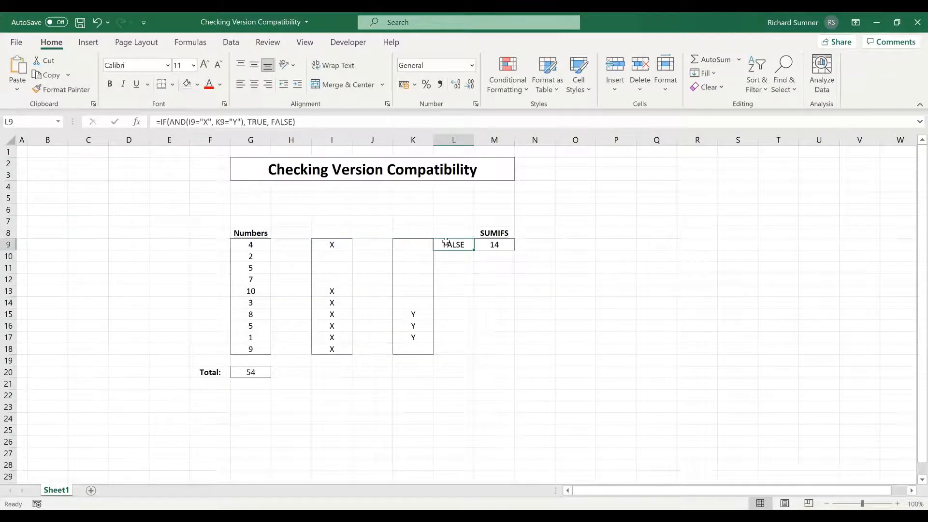
left_click_drag(474, 247, 474, 355)
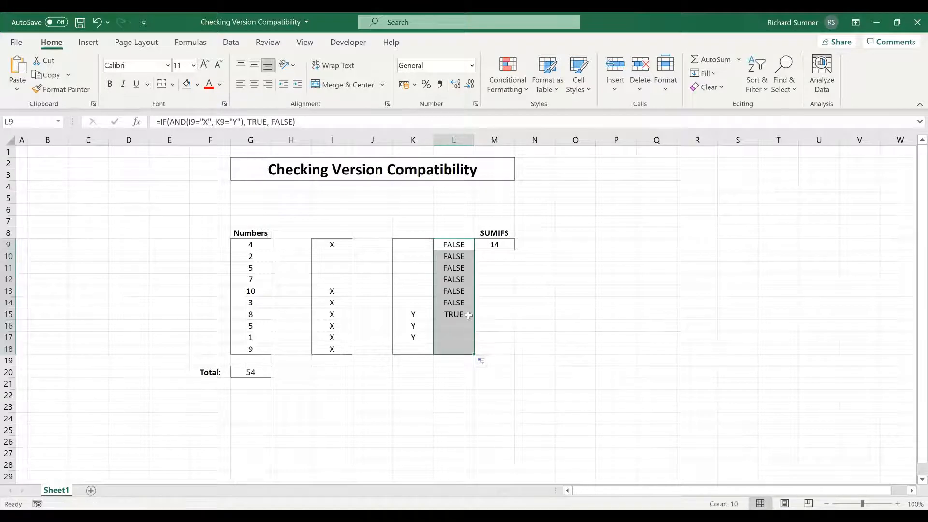
Step: Replace the SUMIFS formula in cell M9 with =SUMIF($L$9:$L$18, TRUE, $G$9:$G$18)
left_click(491, 248)
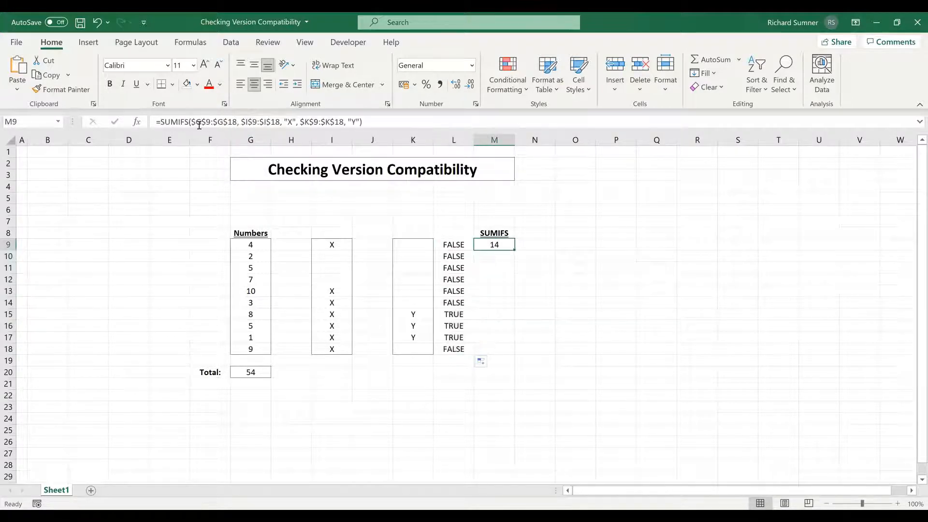
left_click_drag(190, 122, 473, 148)
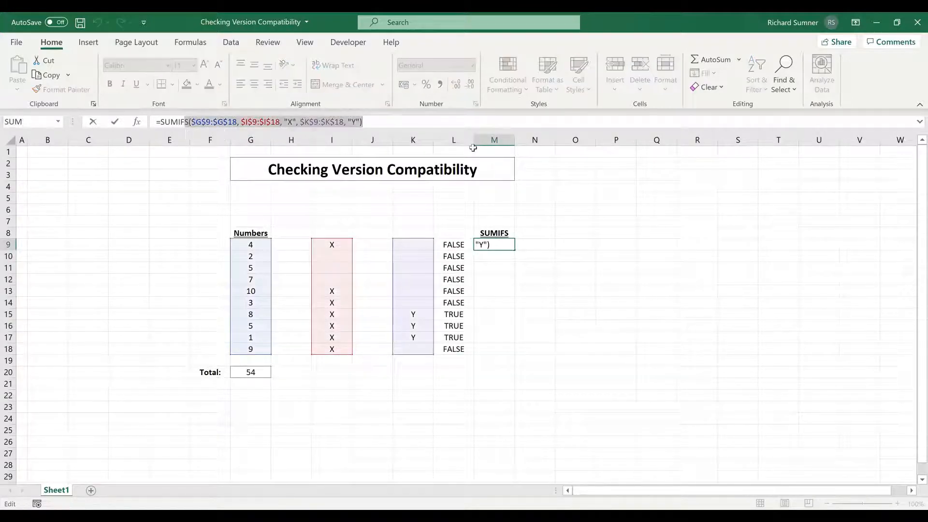
key("BackSpace")
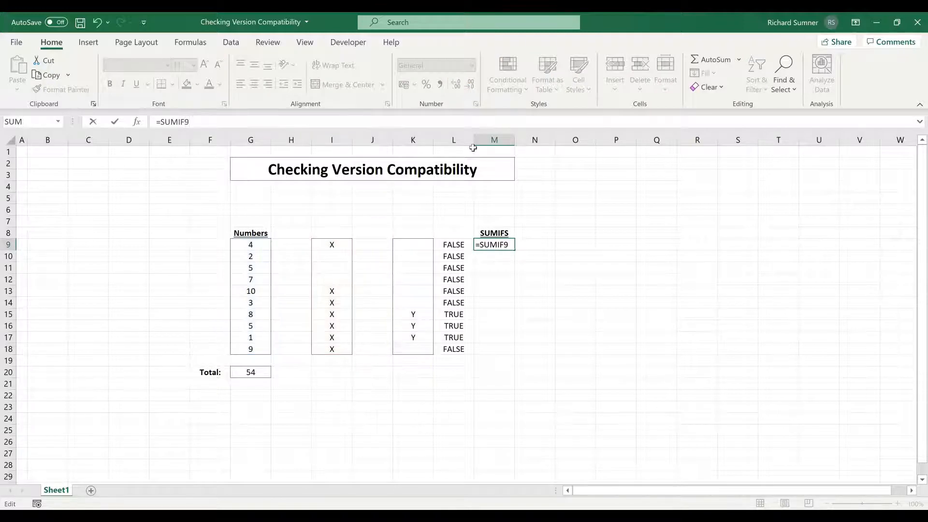
key("BackSpace")
type("(")
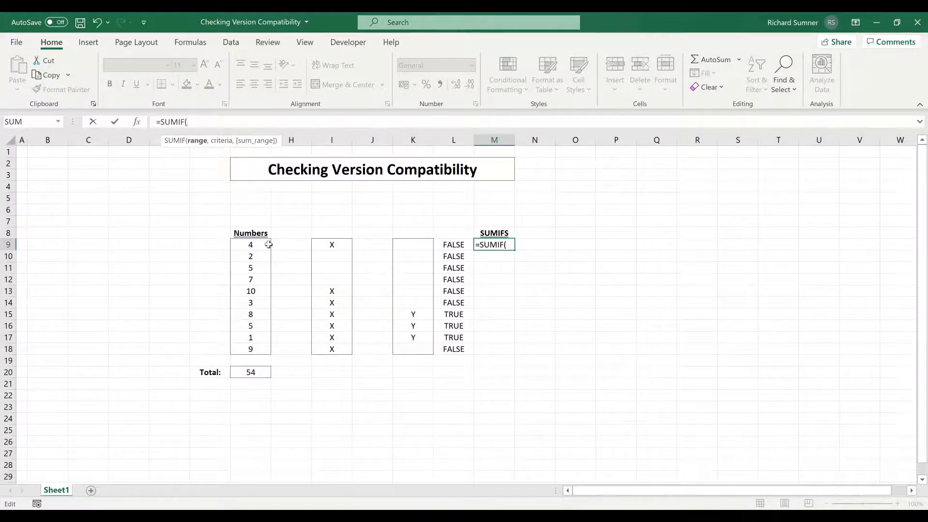
left_click(448, 246)
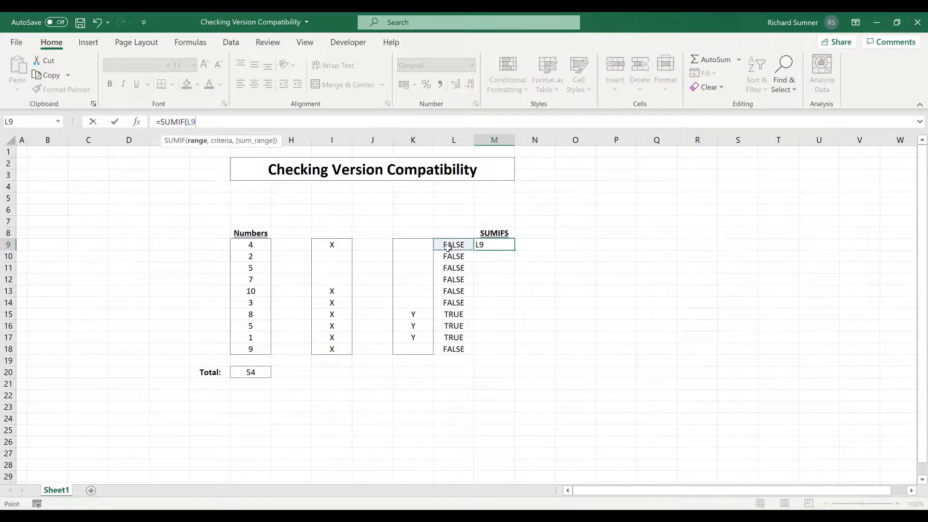
left_click(448, 347, "shift")
key("F4")
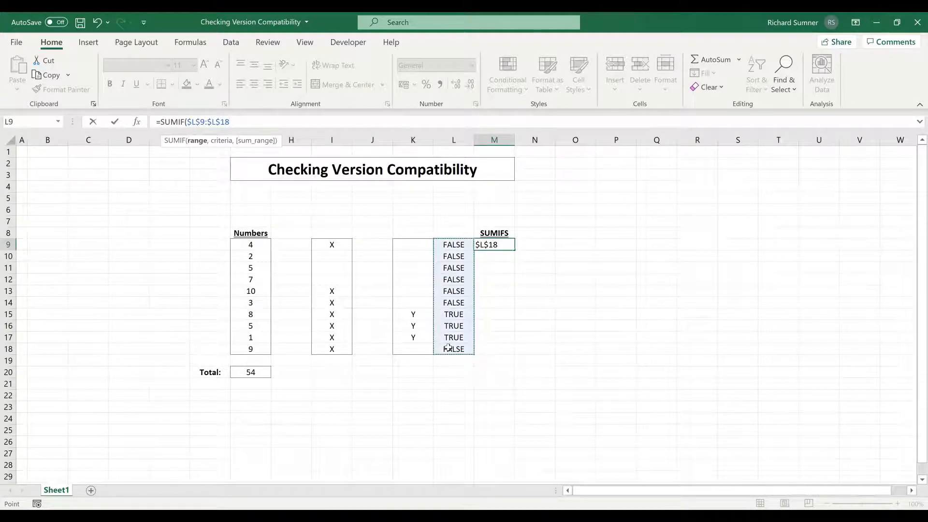
type(",")
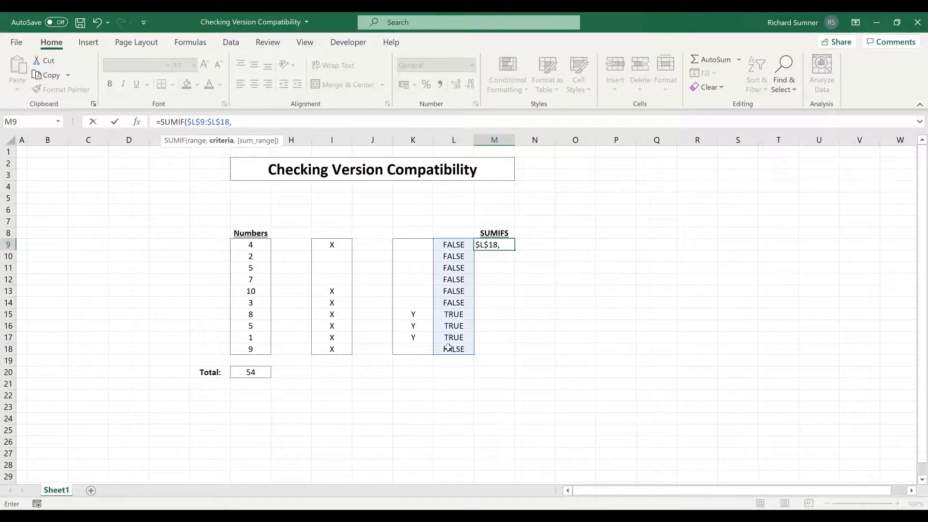
type(" TRUE,")
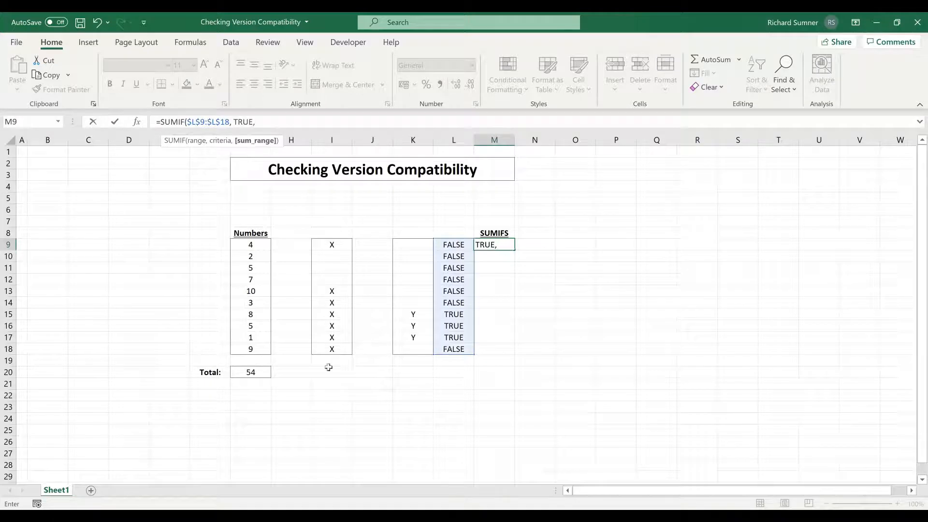
left_click_drag(251, 245, 246, 346)
key("Return")
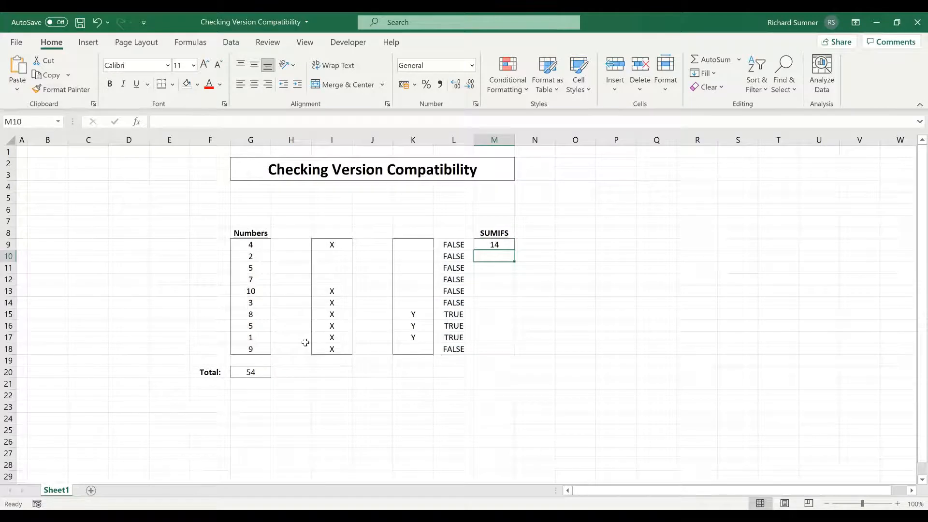
Step: Rerun the workbook's compatibility check with the SUMIF formula in place, dismiss the report and select cell M9
left_click(24, 50)
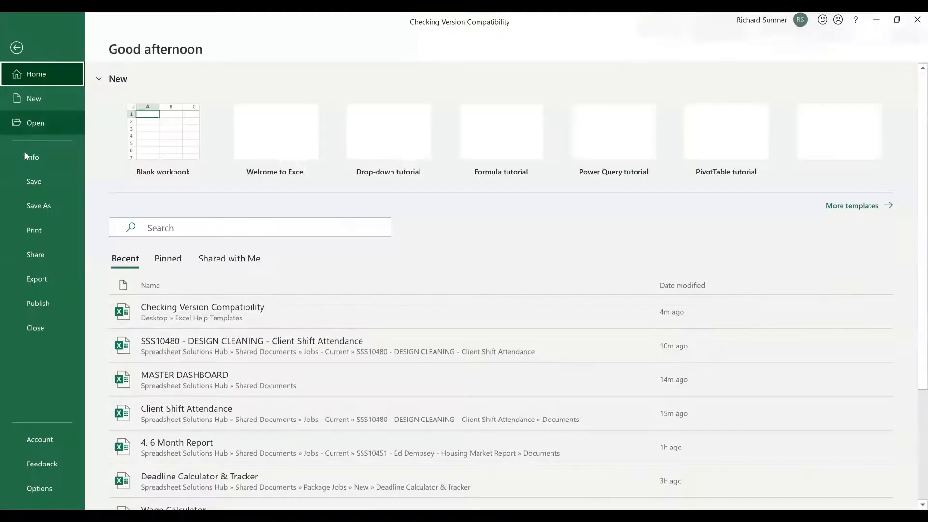
left_click(29, 158)
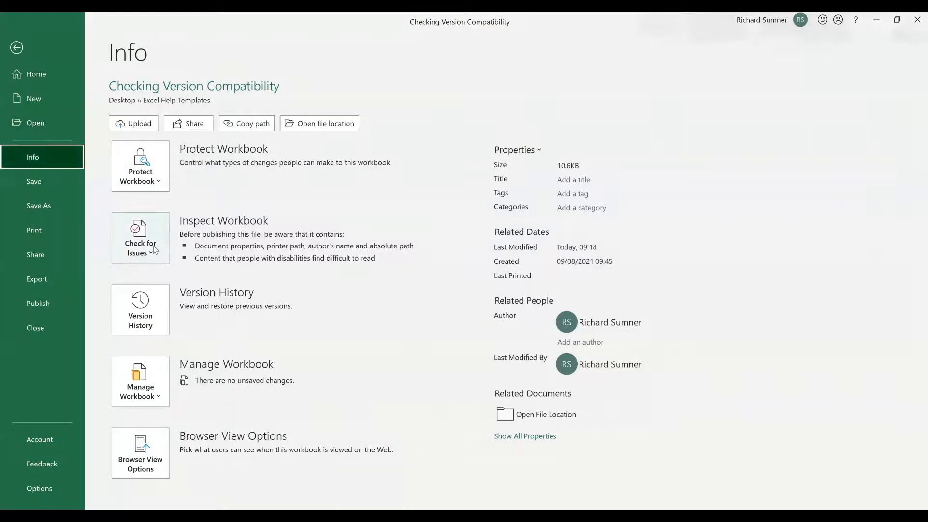
left_click(145, 244)
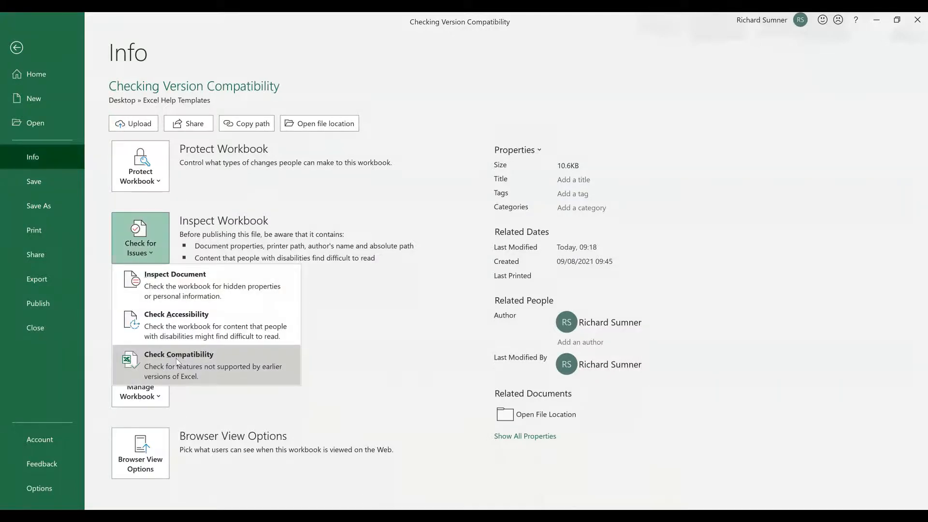
left_click(177, 362)
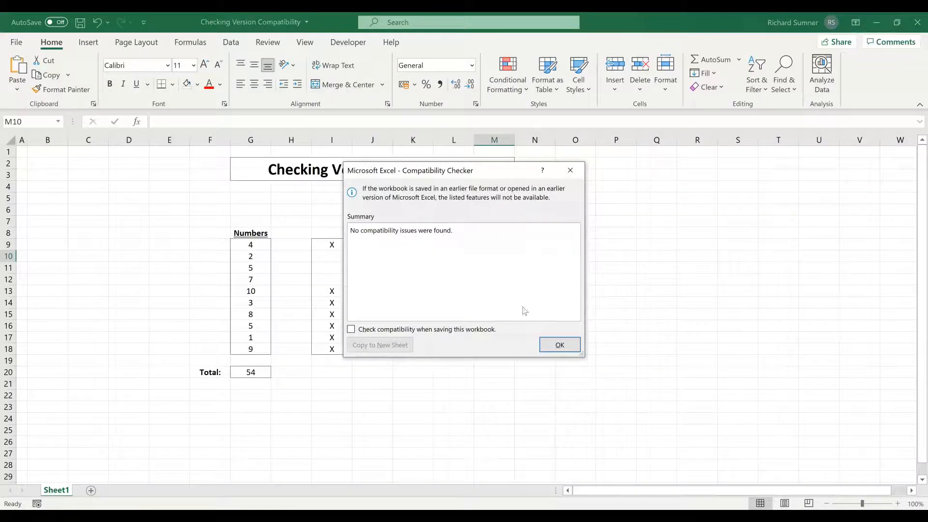
left_click(559, 346)
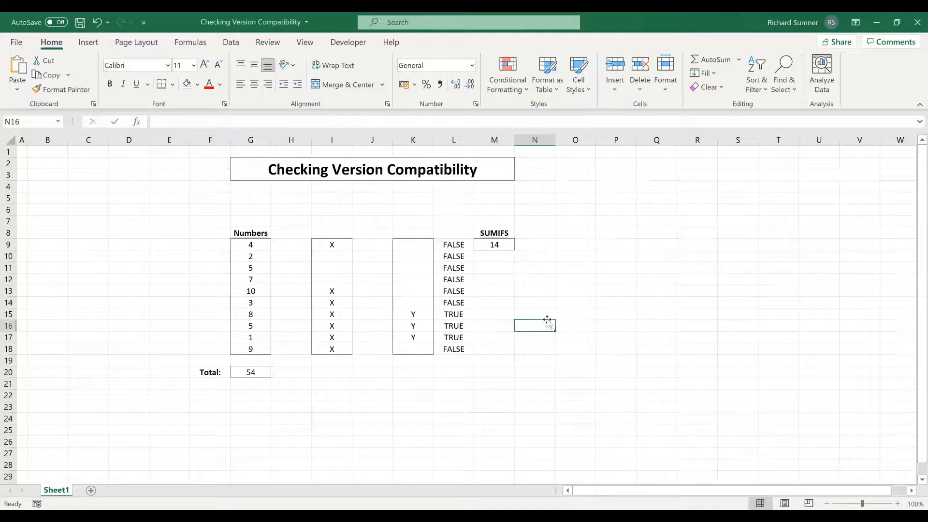
left_click(499, 244)
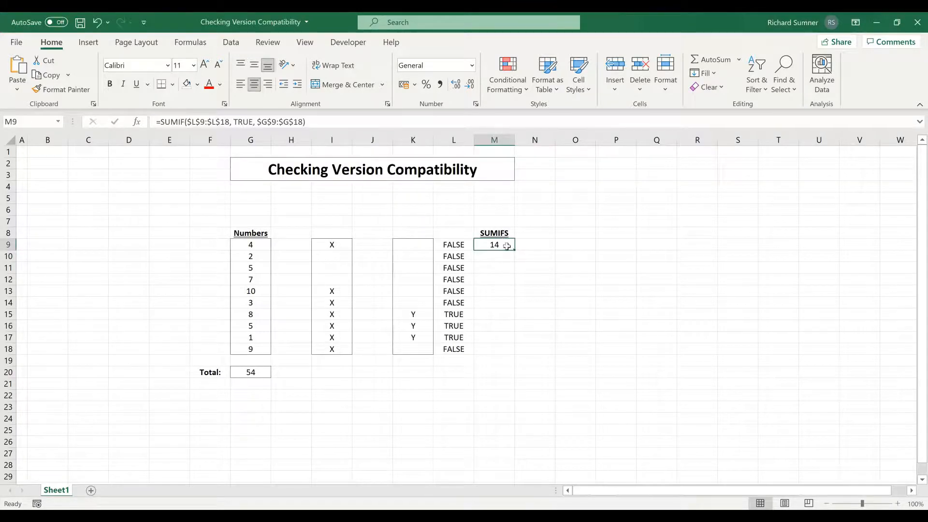